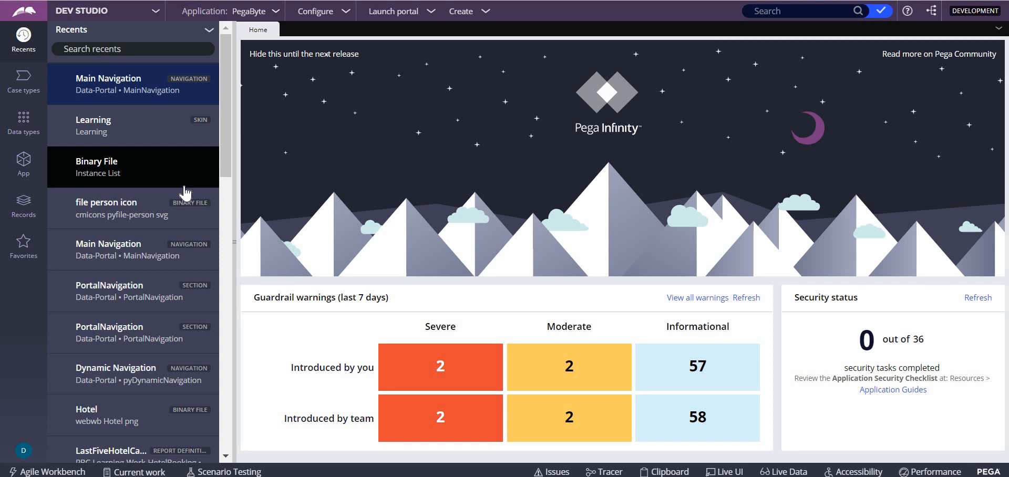
# Expand the HotelBooking class in the application explorer down to its report definitions.
pyautogui.click(185, 186)
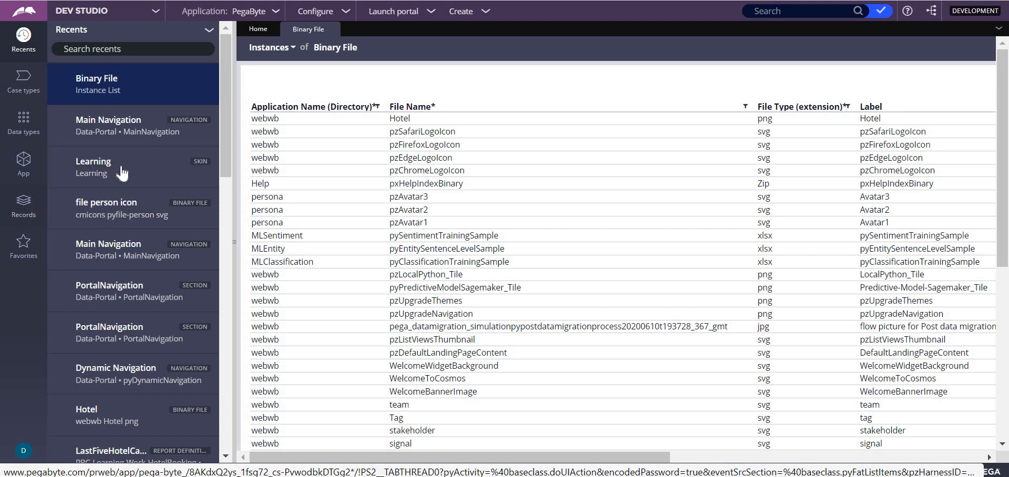
pyautogui.click(23, 164)
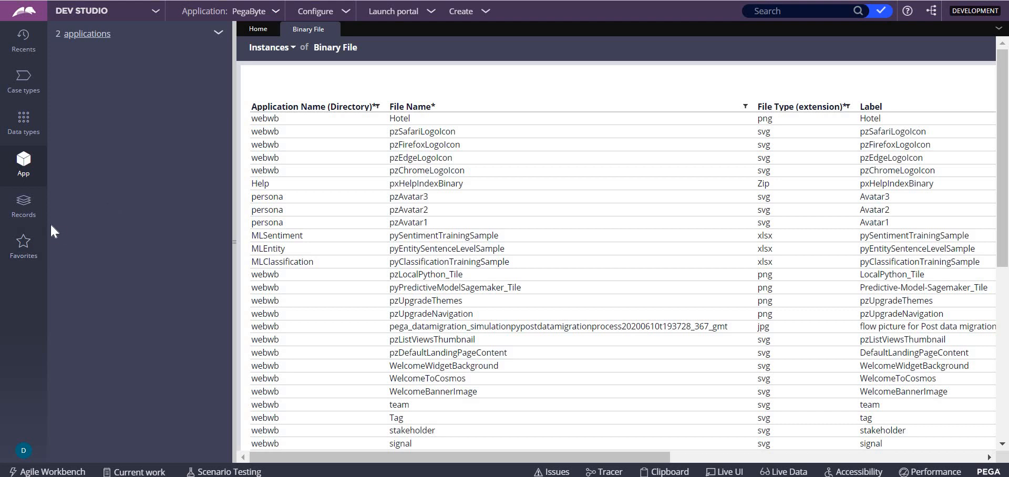
pyautogui.click(61, 162)
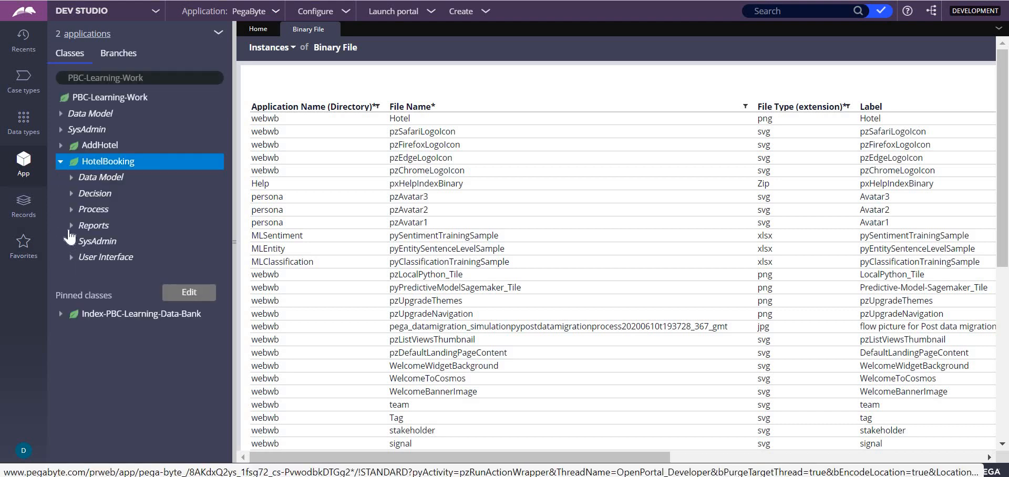
pyautogui.click(71, 226)
pyautogui.click(80, 241)
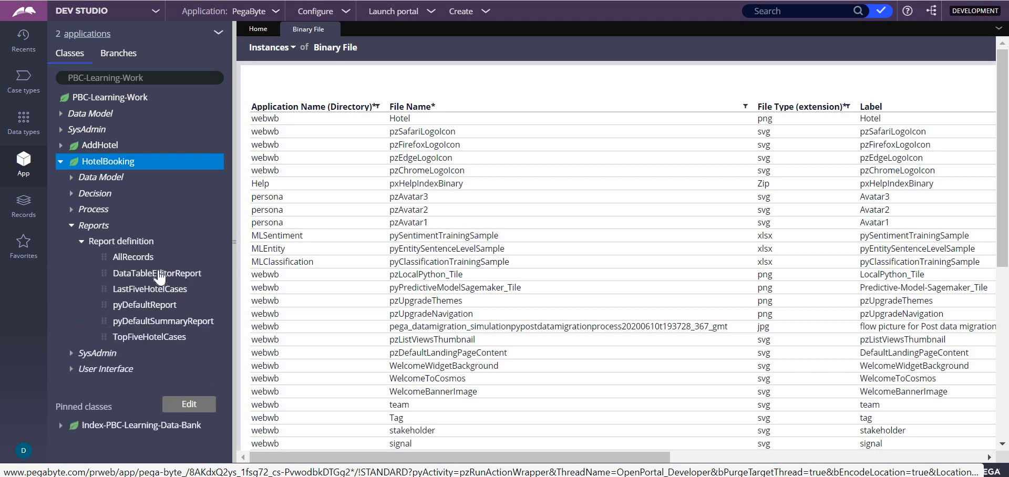
# Open the D_HotelCases data page from the HotelBooking data model and examine its conditional data sources.
pyautogui.click(72, 178)
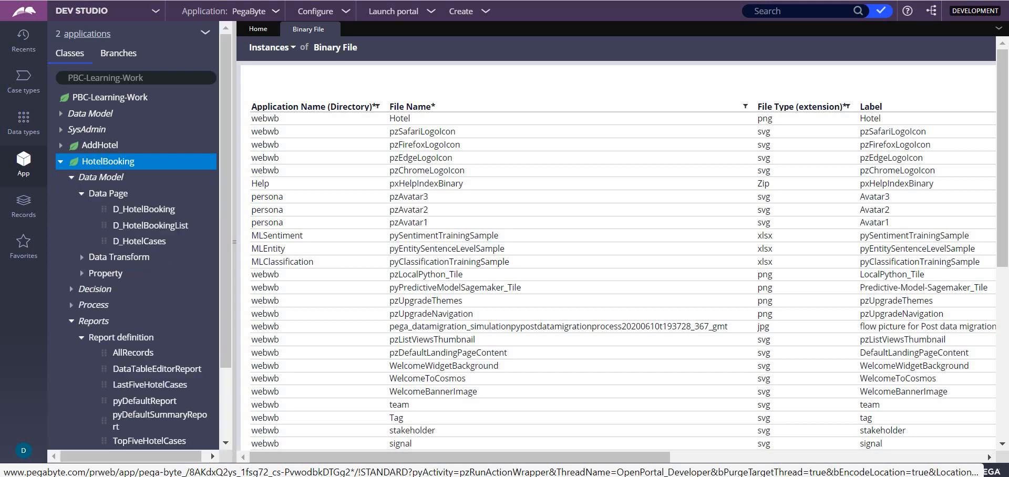
pyautogui.click(153, 242)
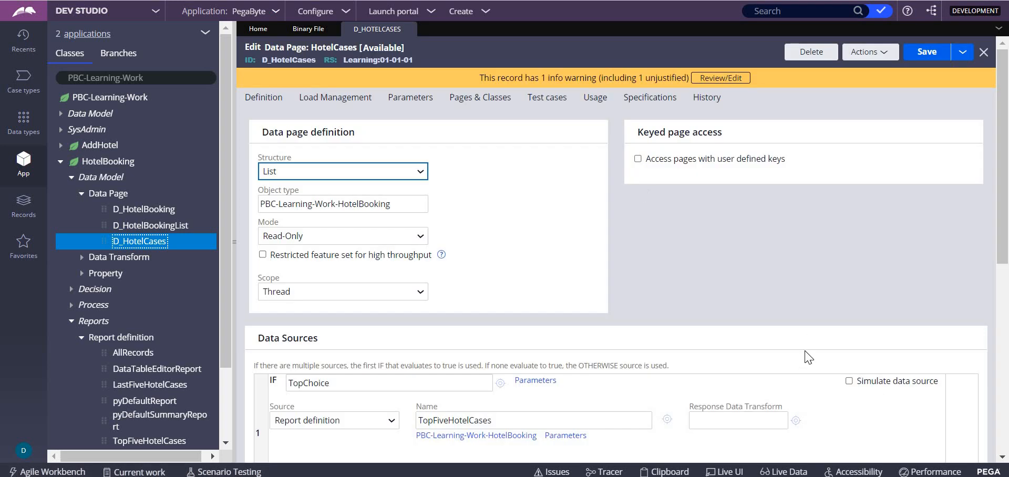
pyautogui.scroll(-5, 1007, 210)
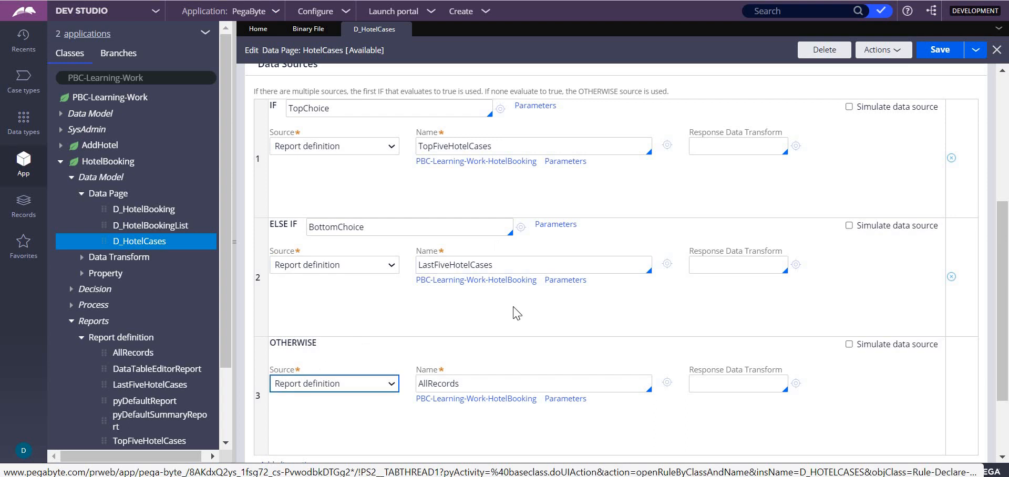
# Open the AllRecords and TopFiveHotelCases report definitions and examine their columns and the row ranking settings of TopFiveHotelCases.
pyautogui.click(133, 353)
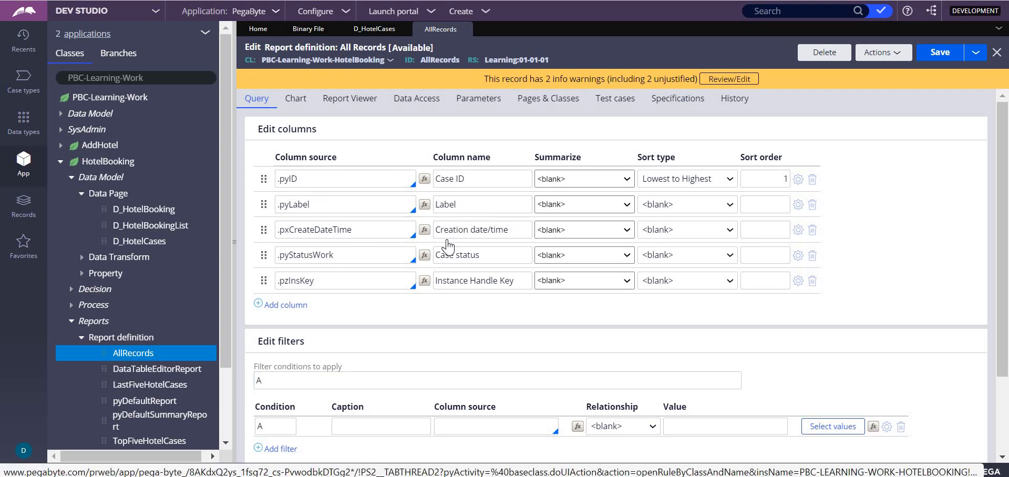
pyautogui.click(149, 441)
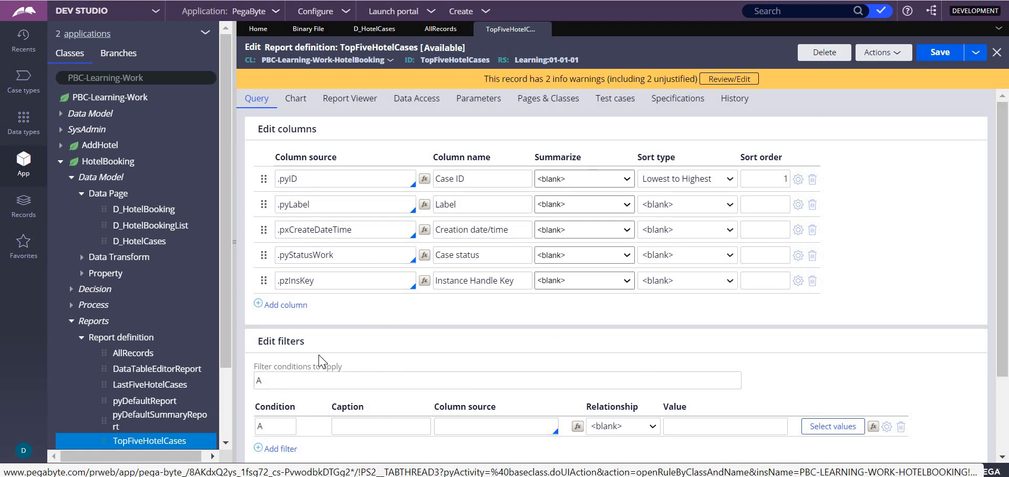
pyautogui.click(458, 422)
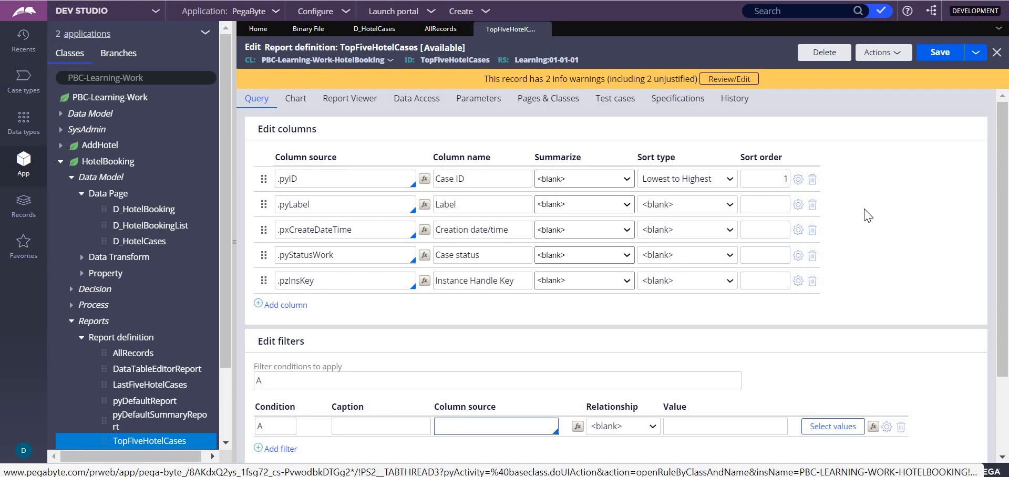
pyautogui.moveTo(1004, 120); pyautogui.dragTo(1004, 195)
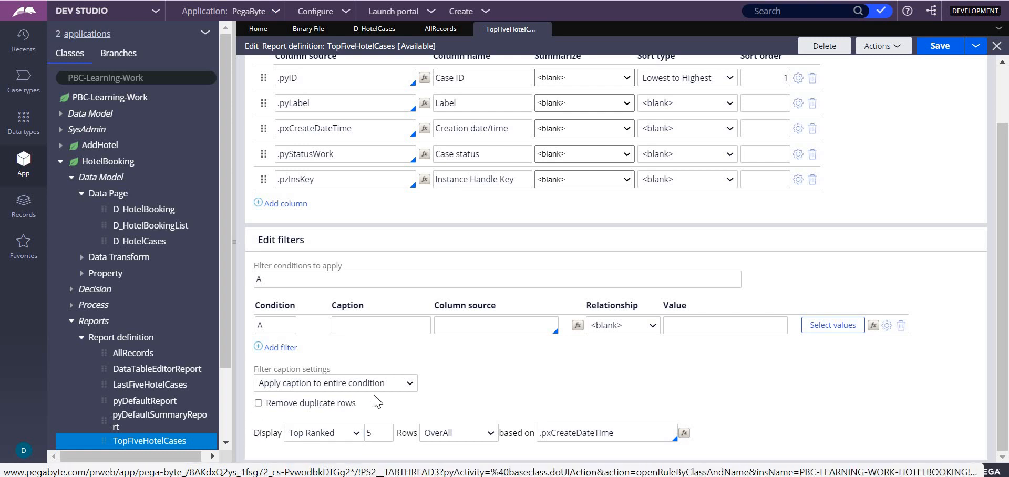
pyautogui.click(318, 445)
pyautogui.click(317, 446)
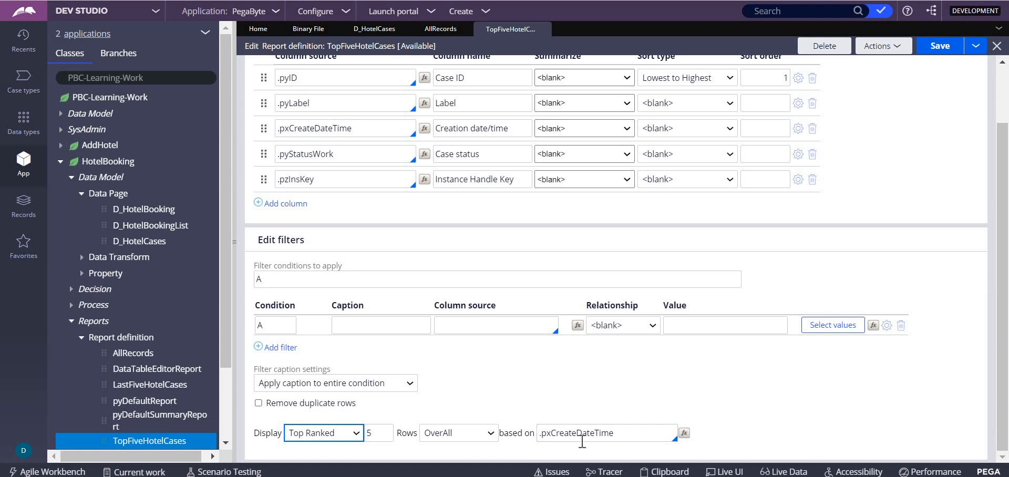
pyautogui.moveTo(624, 435); pyautogui.dragTo(536, 449)
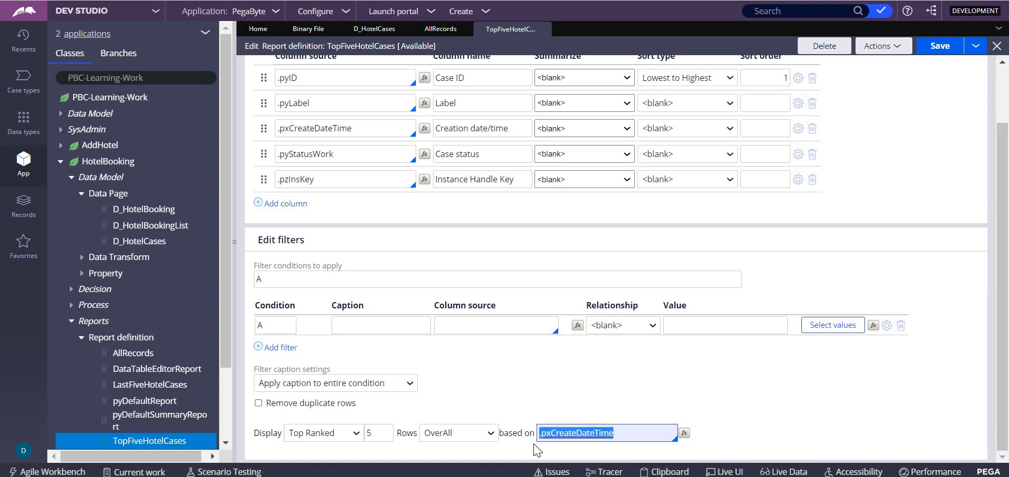
pyautogui.click(376, 436)
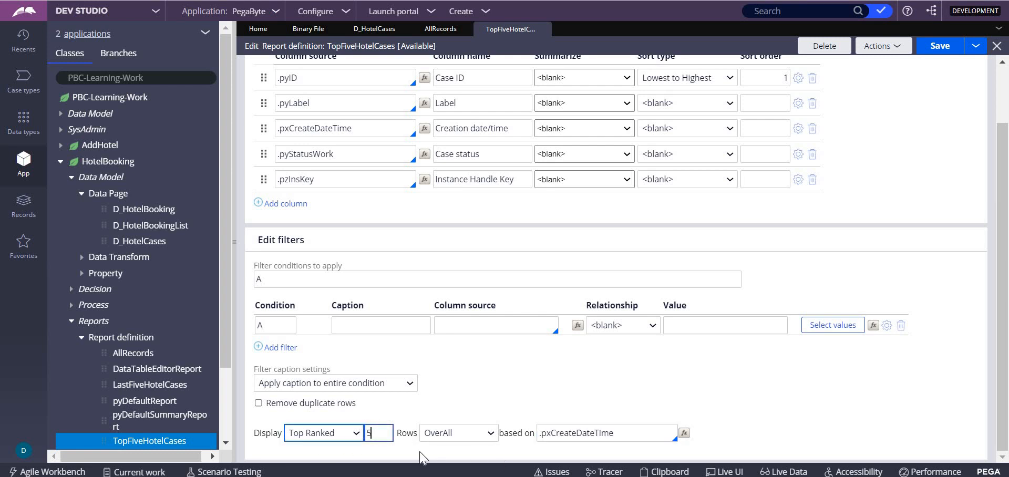
# Run the TopFiveHotelCases report to view its records, and close the results window.
pyautogui.click(895, 50)
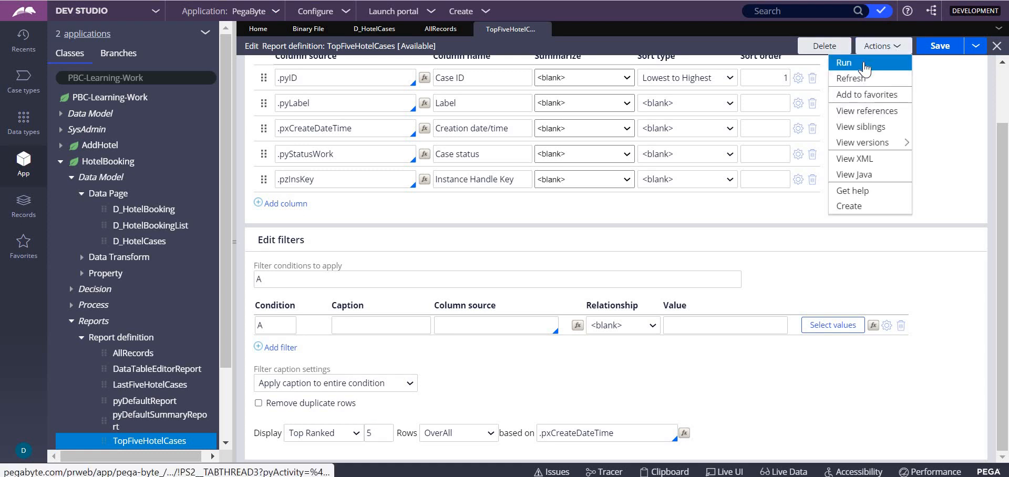
pyautogui.click(864, 65)
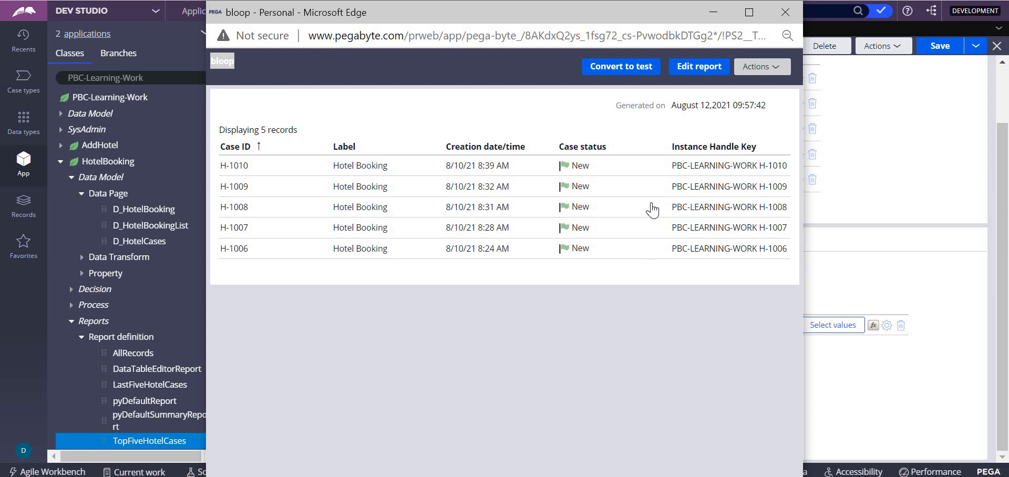
pyautogui.click(784, 13)
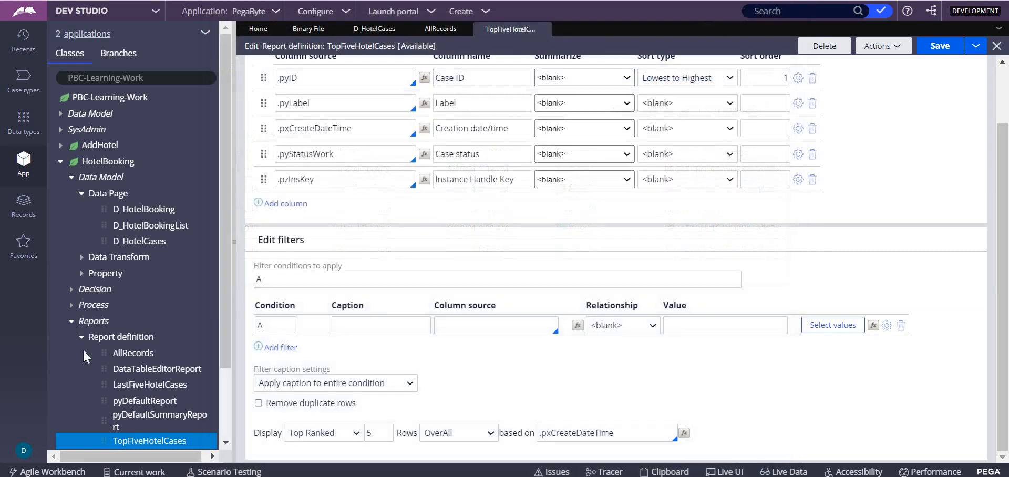
# Open the LastFiveHotelCases report definition and set its bottom-ranked rows to apply For Each Group.
pyautogui.click(132, 386)
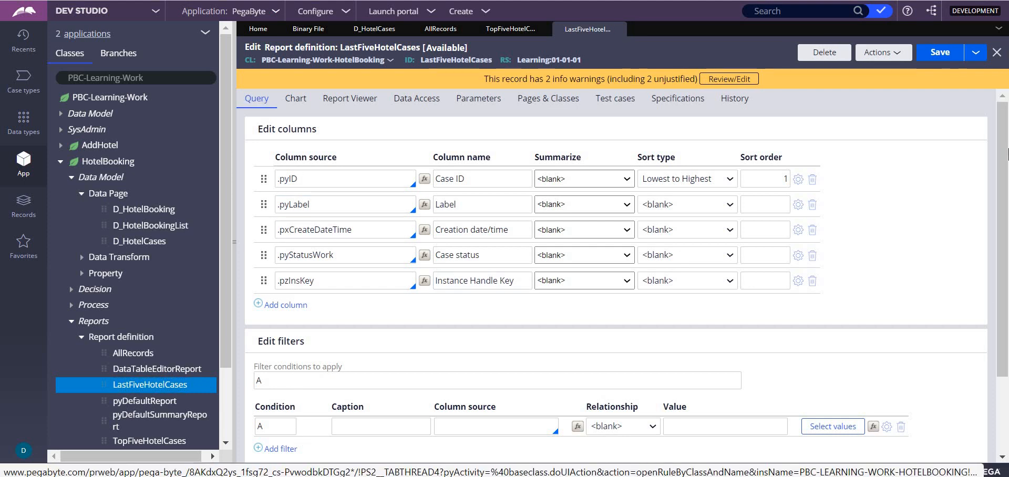
pyautogui.scroll(-2, 990, 318)
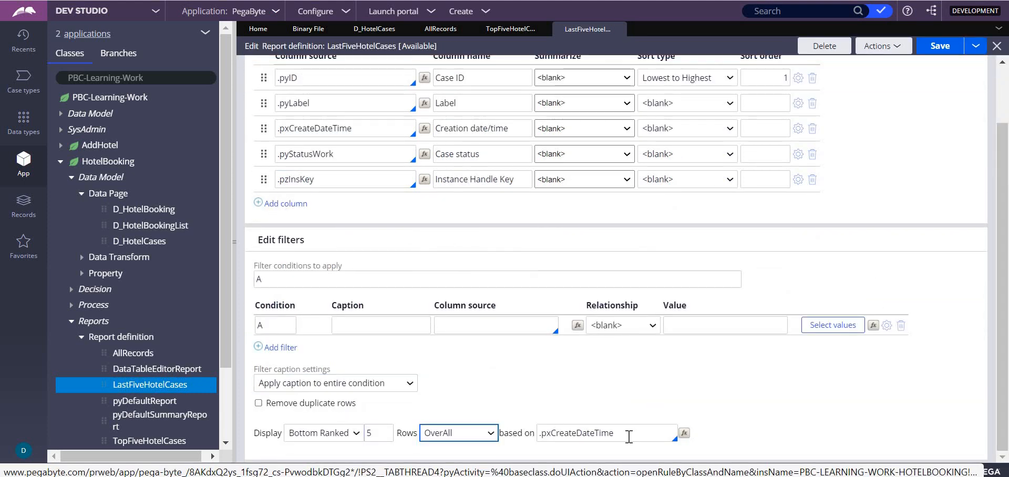
pyautogui.click(465, 438)
pyautogui.click(465, 409)
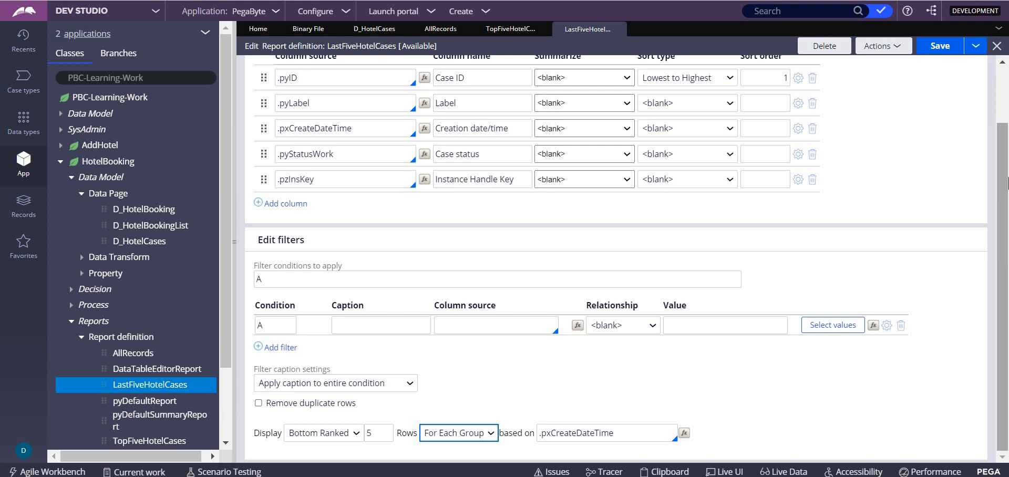
# Enable Group results in the report viewer settings of LastFiveHotelCases and save the report definition.
pyautogui.scroll(3, 446, 94)
pyautogui.click(353, 105)
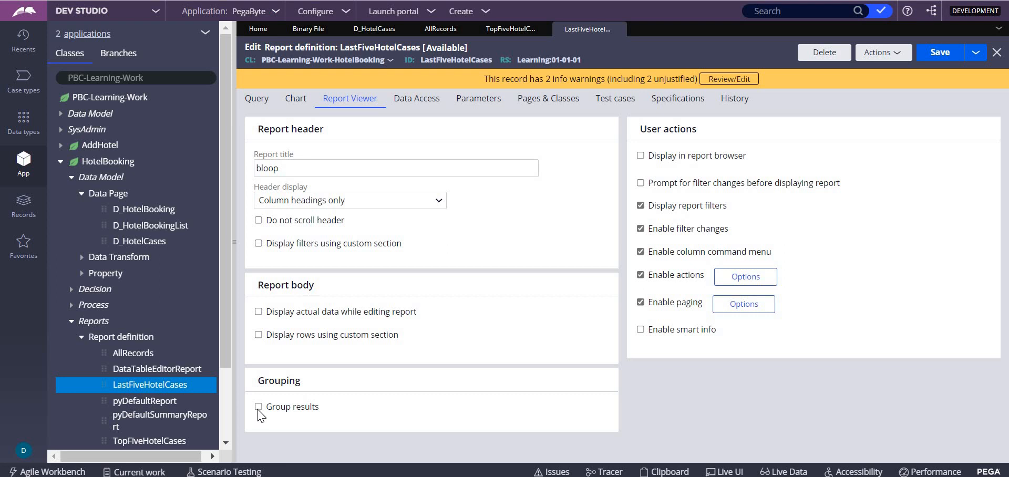
pyautogui.click(258, 407)
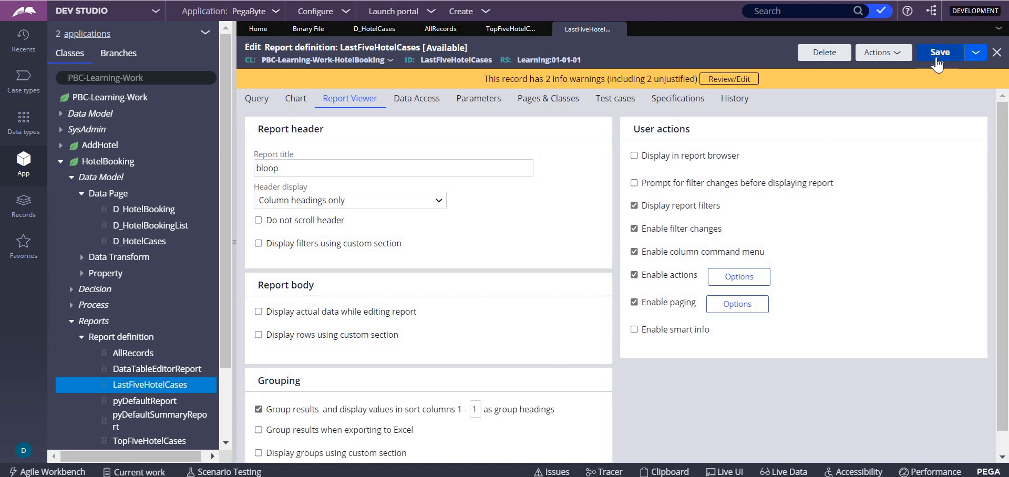
pyautogui.click(937, 62)
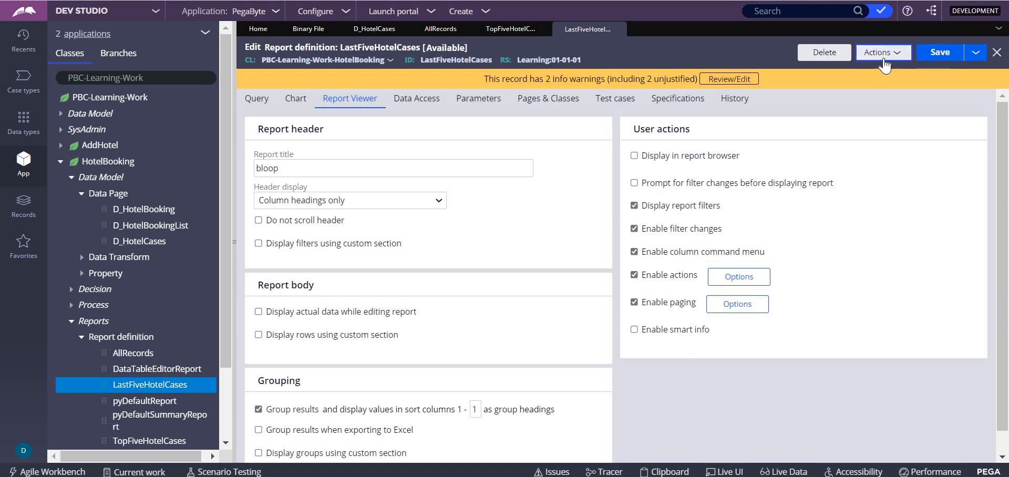
# Run the LastFiveHotelCases report, examine the grouped records in a maximized window, and return to the report definition.
pyautogui.click(882, 56)
pyautogui.click(863, 74)
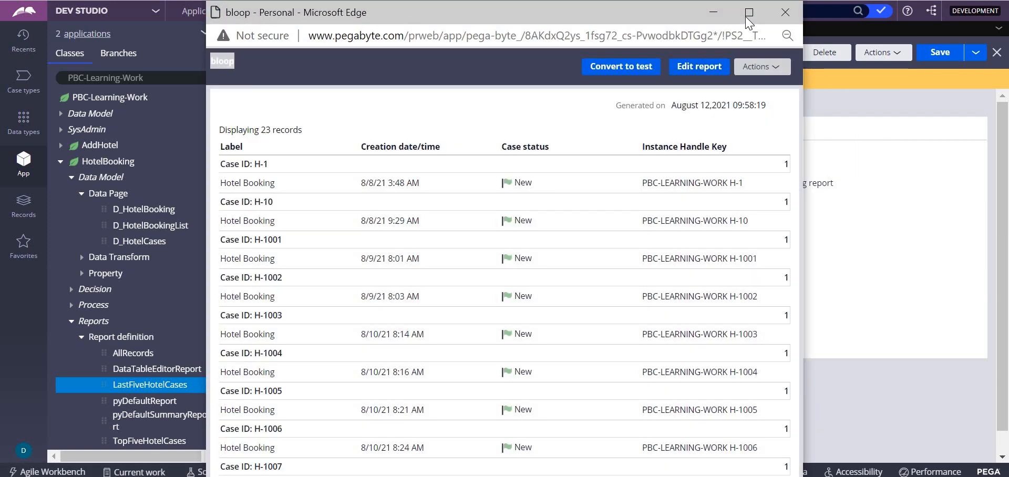
pyautogui.click(749, 13)
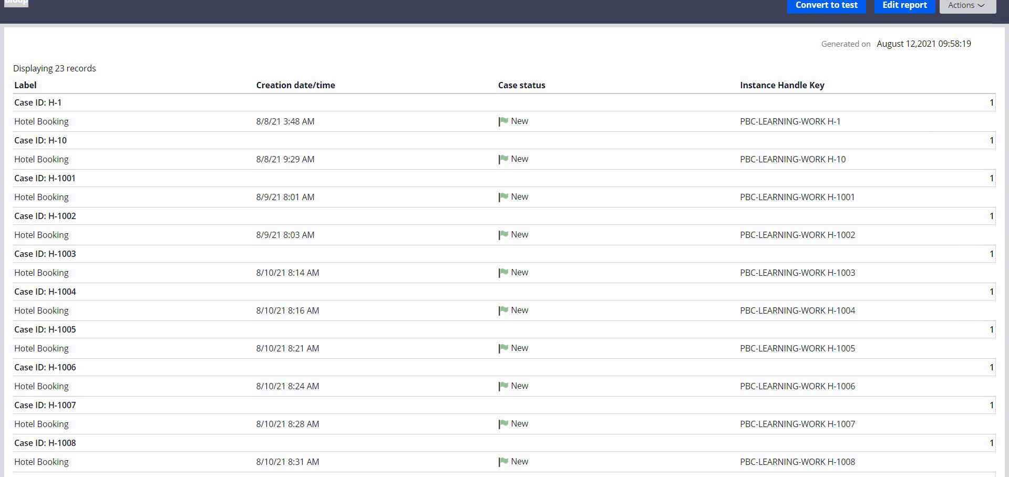
pyautogui.hotkey('alt', 'Tab')
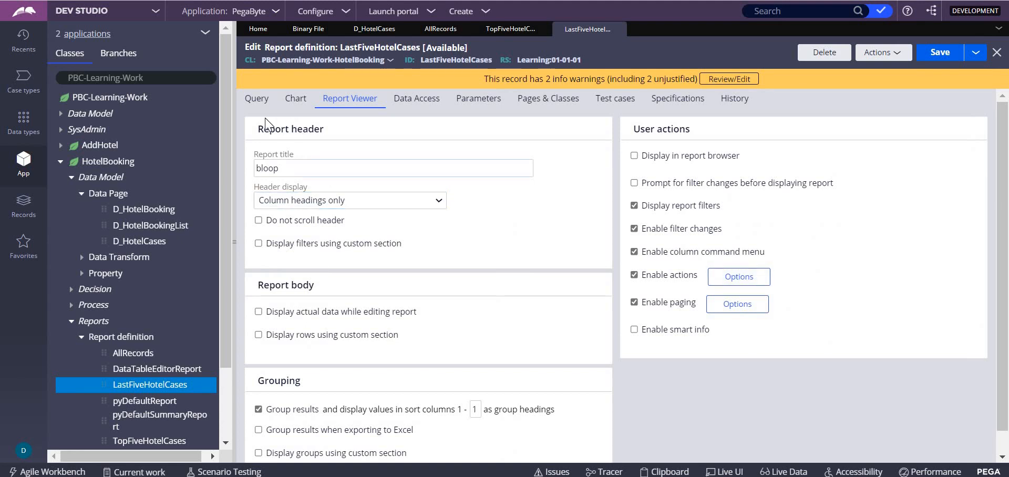
# Set the bottom-ranked rows of LastFiveHotelCases to OverAll and save the report definition.
pyautogui.click(257, 100)
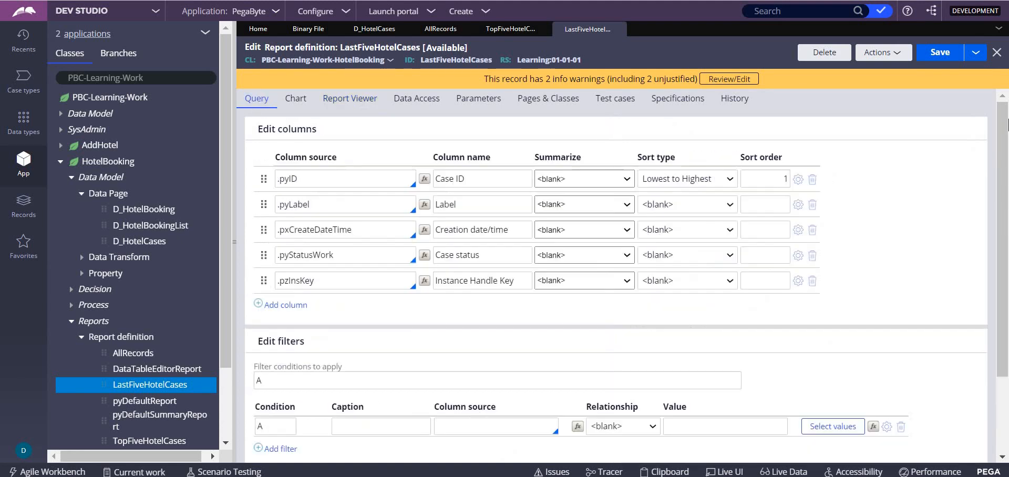
pyautogui.scroll(-2, 408, 442)
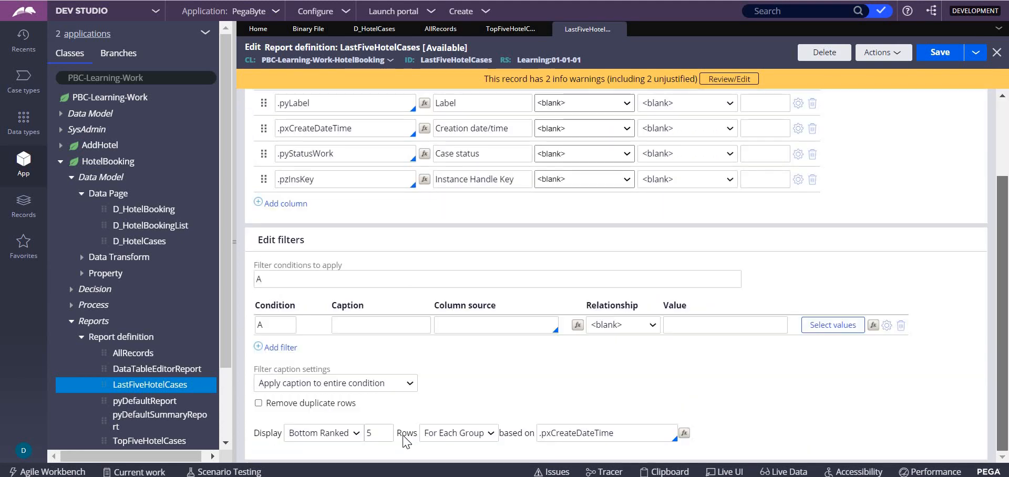
pyautogui.click(465, 439)
pyautogui.click(456, 382)
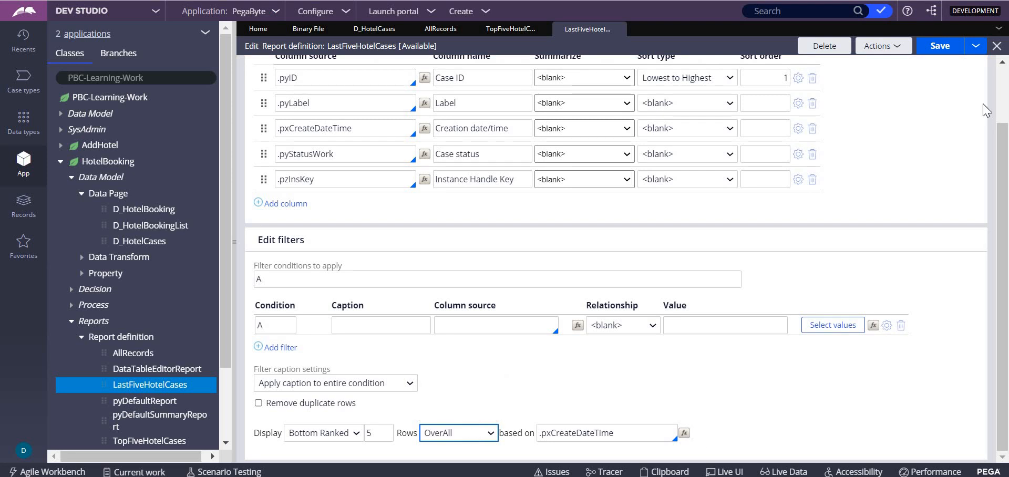
pyautogui.click(939, 52)
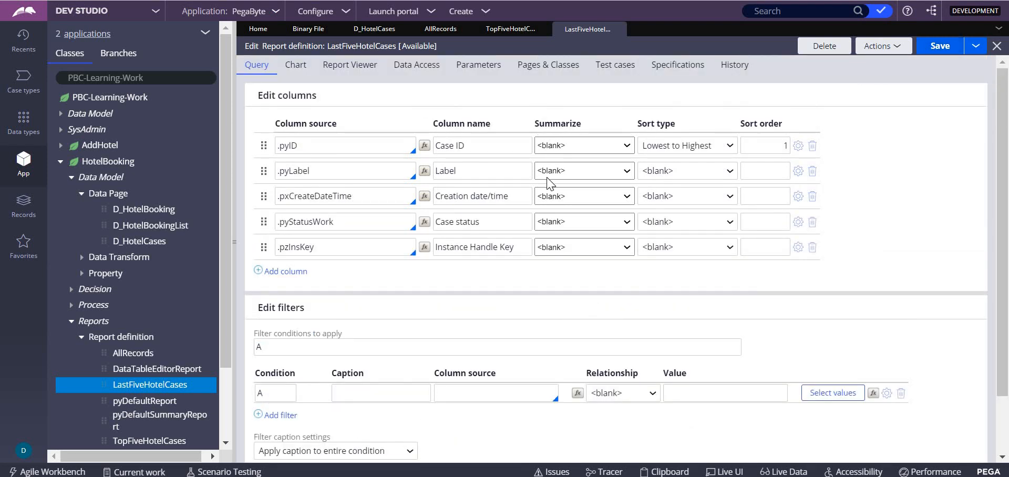
# Return to the D_HotelCases data page and open the BottomChoice when rule of the second data source to examine its condition.
pyautogui.click(355, 30)
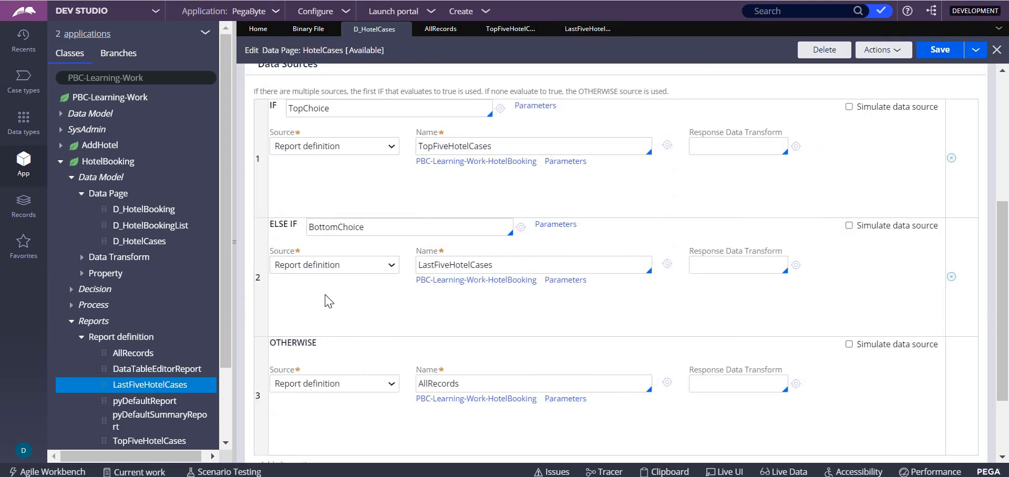
pyautogui.doubleClick(363, 227)
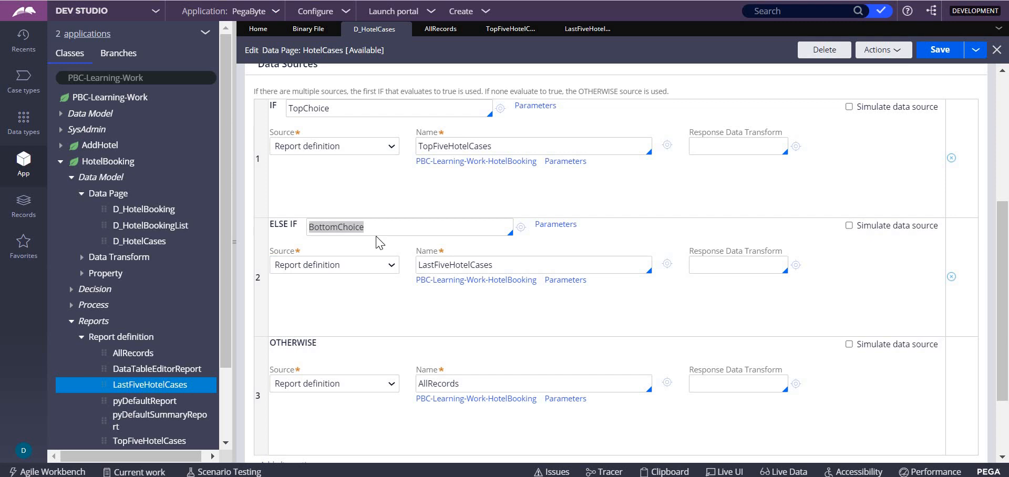
pyautogui.click(557, 225)
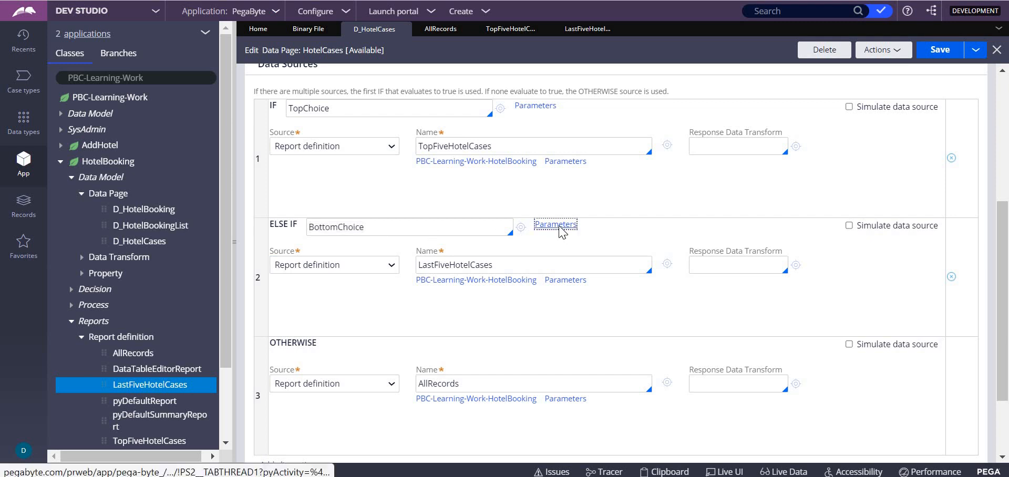
pyautogui.click(471, 286)
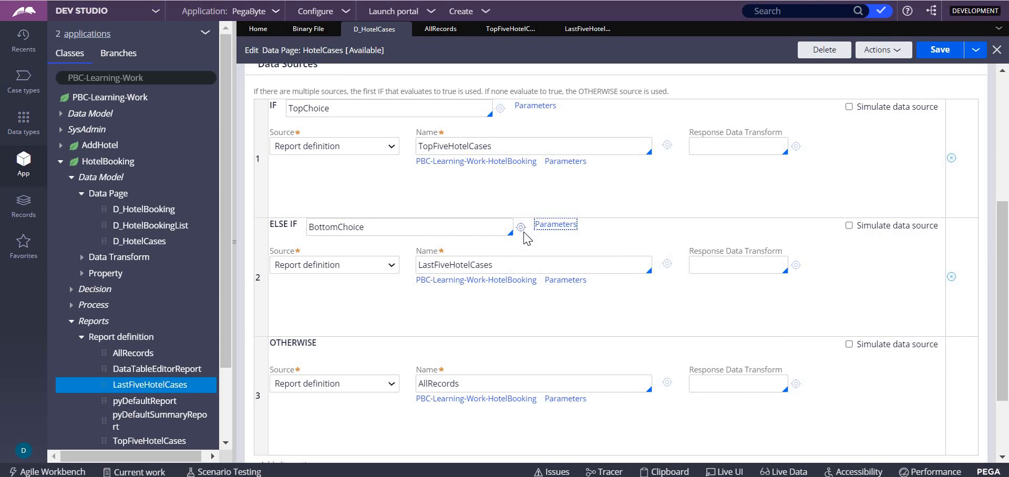
pyautogui.click(520, 228)
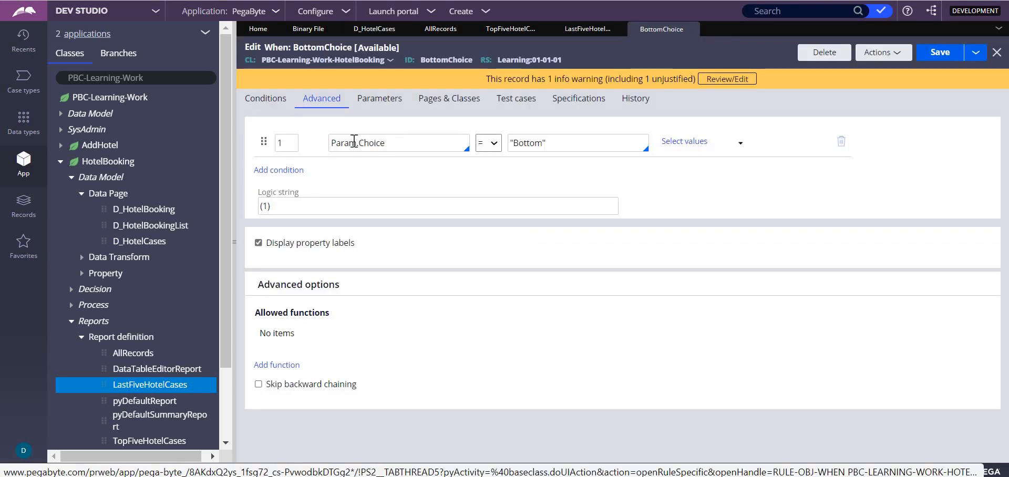
pyautogui.doubleClick(358, 143)
pyautogui.moveTo(328, 143); pyautogui.dragTo(324, 143)
pyautogui.click(562, 148)
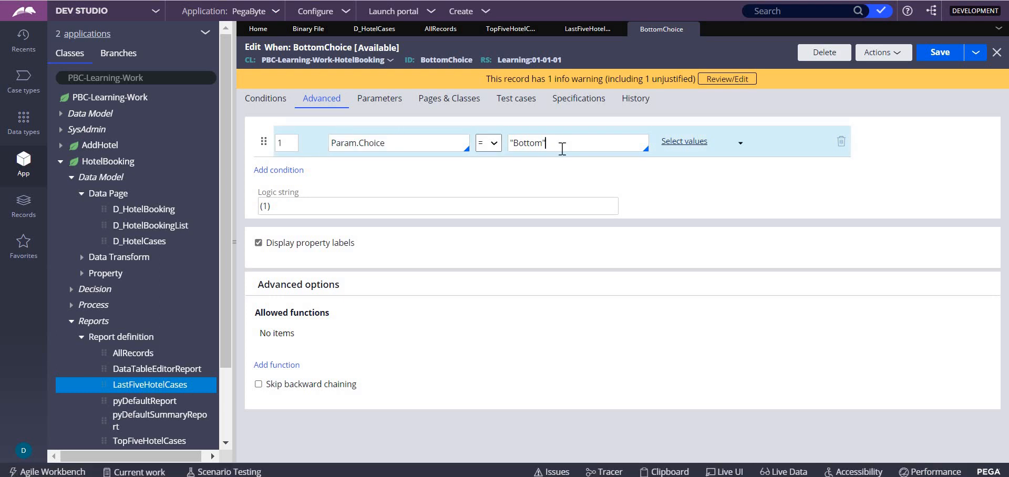
pyautogui.click(459, 200)
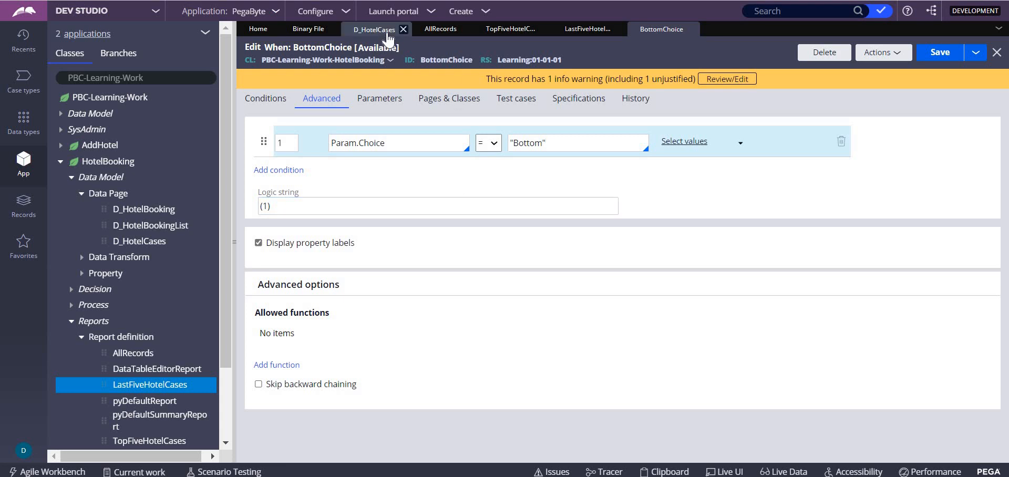
# Run the D_HotelCases data page with the Choice parameter set to Bottom.
pyautogui.click(387, 30)
pyautogui.click(893, 50)
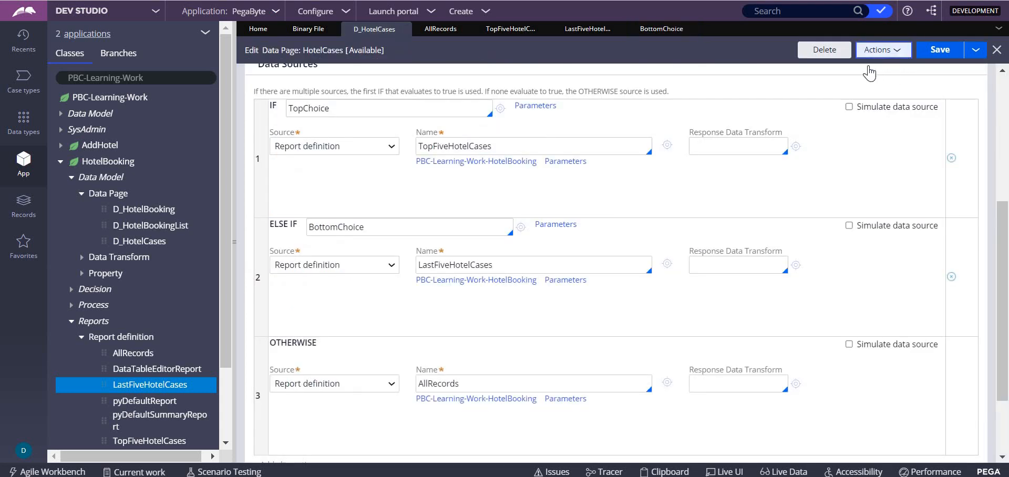
pyautogui.click(867, 73)
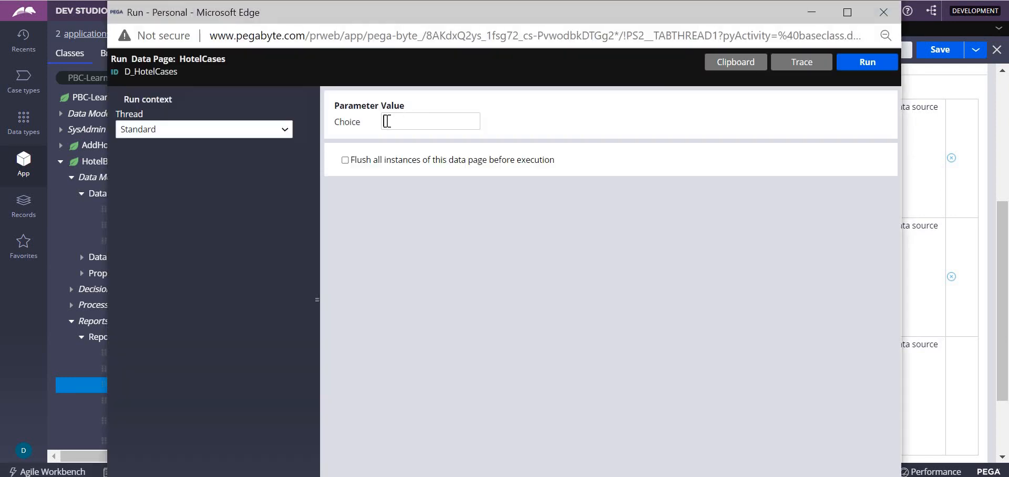
pyautogui.write('B')
pyautogui.press('capslock')
pyautogui.write('ottom')
pyautogui.click(872, 70)
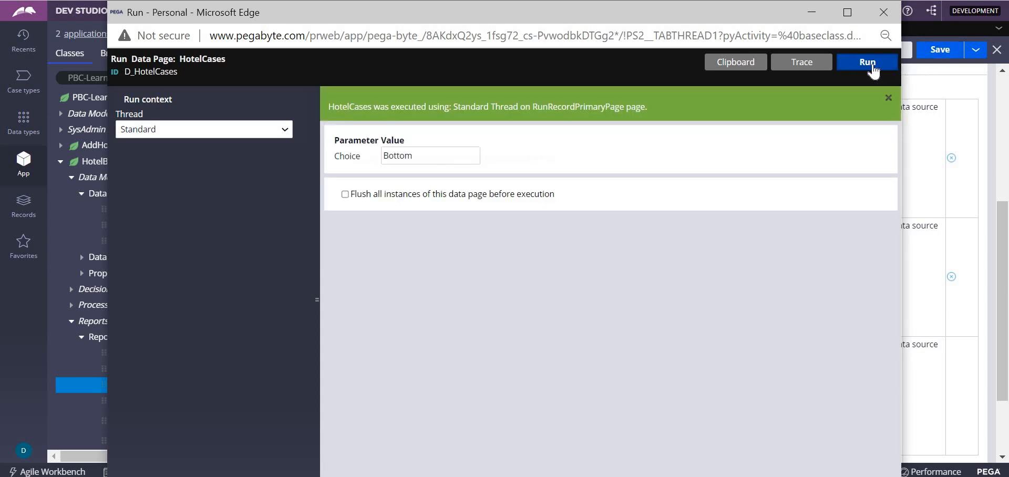